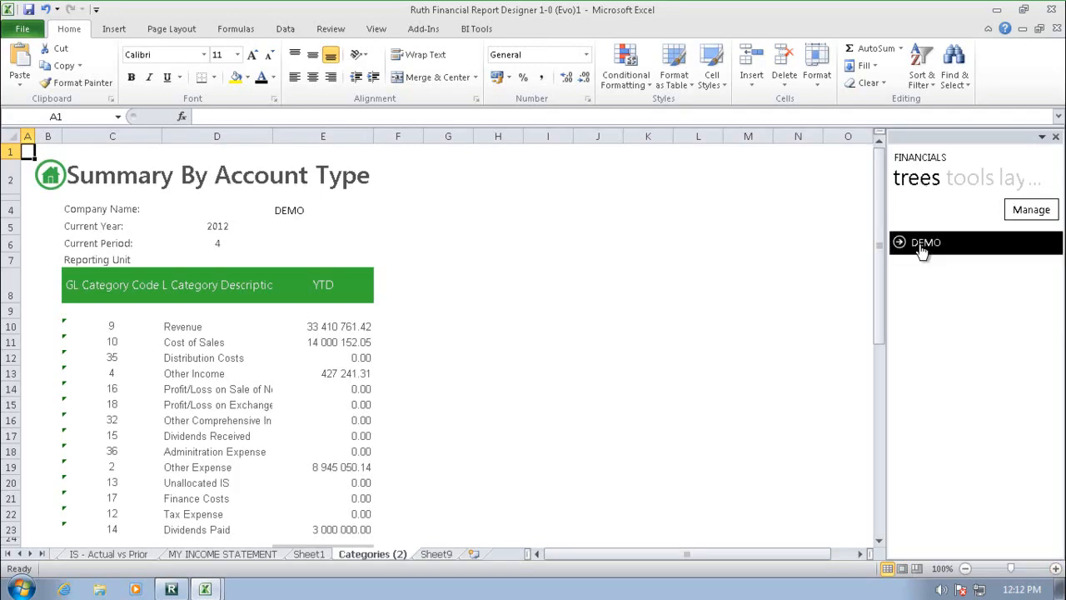
# Open the DEMO reporting tree for editing and examine the account filter rules and account previews of HQ and the three divisions
pyautogui.click(1018, 213)
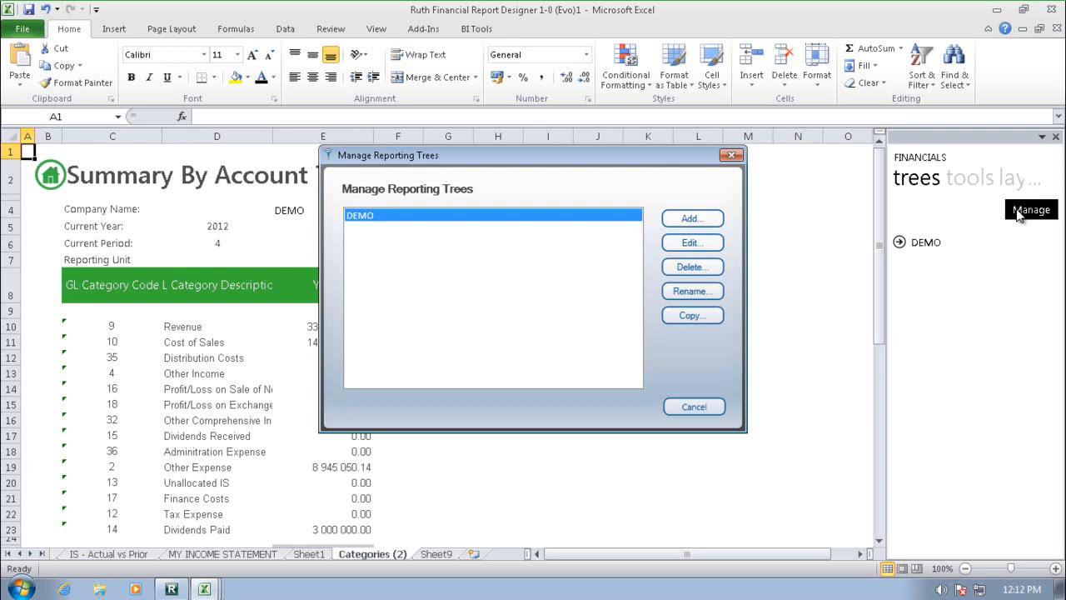
pyautogui.click(701, 245)
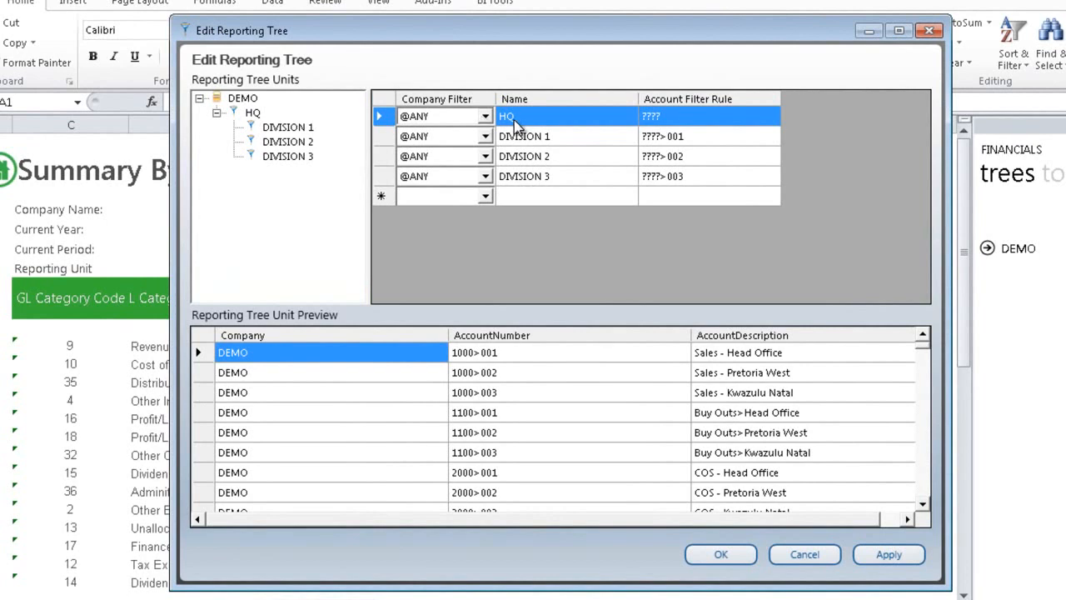
pyautogui.click(517, 125)
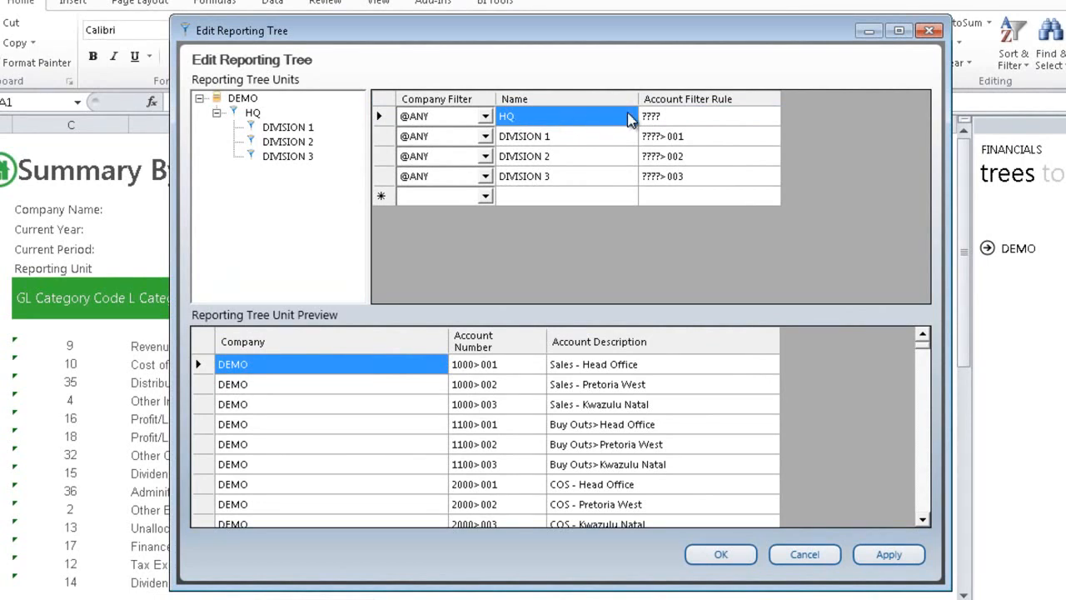
pyautogui.click(652, 120)
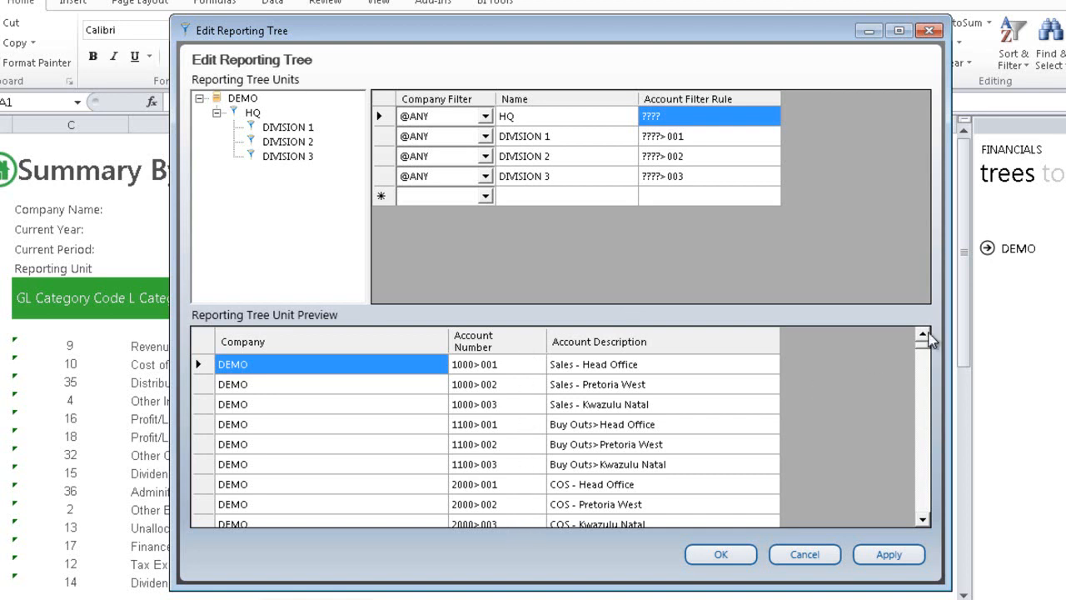
pyautogui.moveTo(927, 348)
pyautogui.mouseDown()
pyautogui.moveTo(917, 491)
pyautogui.moveTo(922, 341)
pyautogui.mouseUp()
pyautogui.click(540, 140)
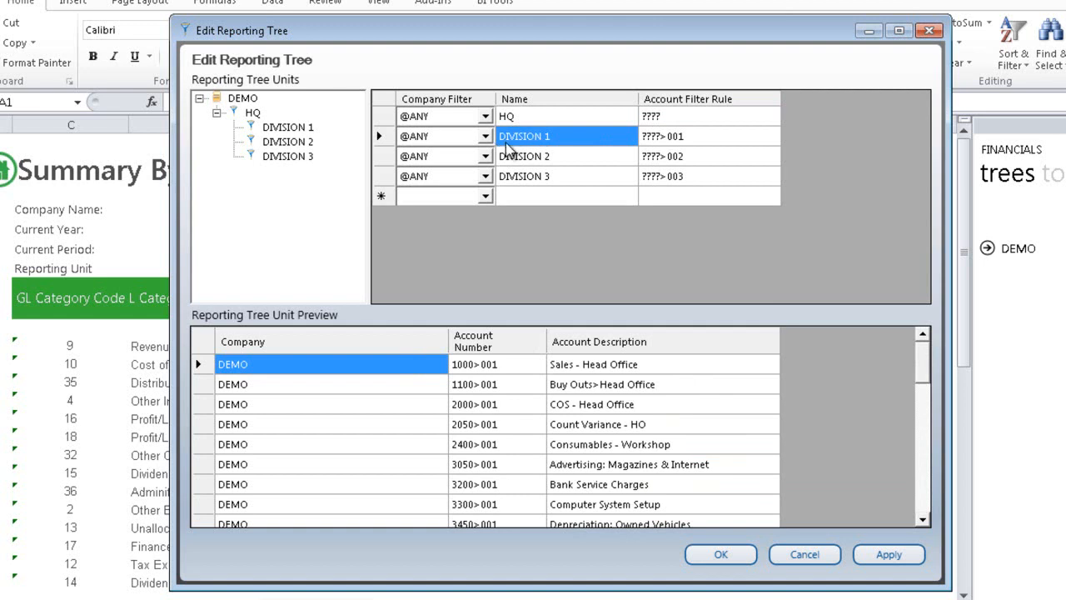
pyautogui.click(663, 141)
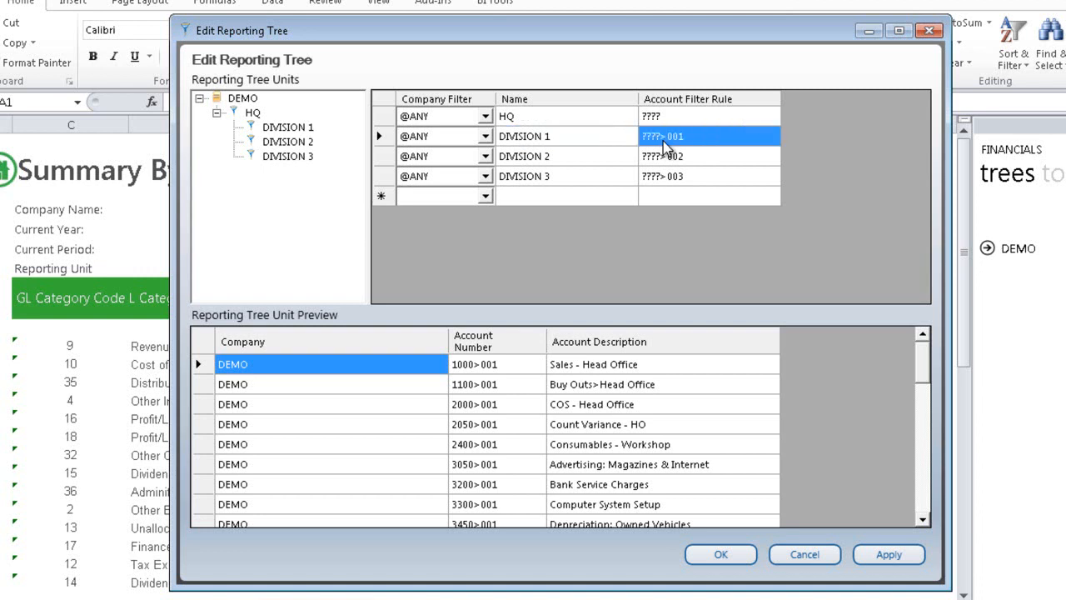
pyautogui.click(665, 162)
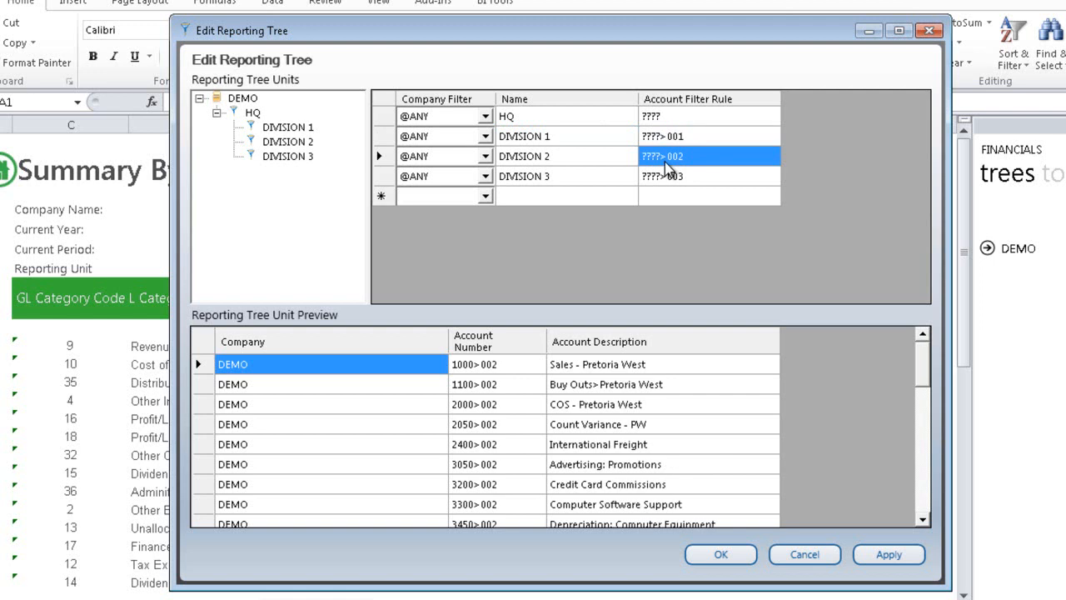
pyautogui.click(666, 177)
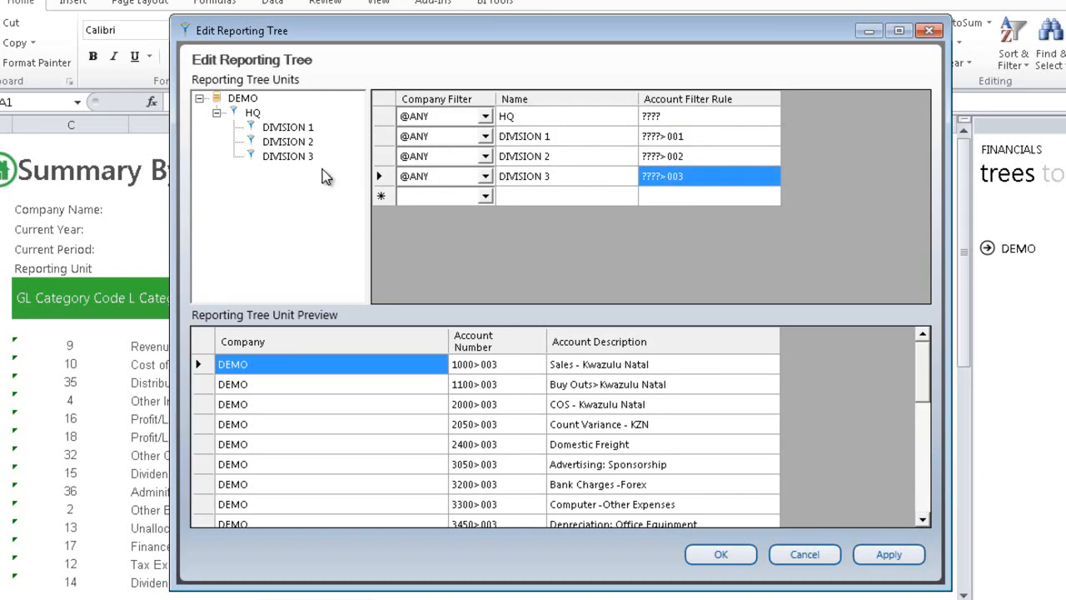
# Move the DIVISION 3 unit under DIVISION 1 in the reporting tree
pyautogui.click(288, 157)
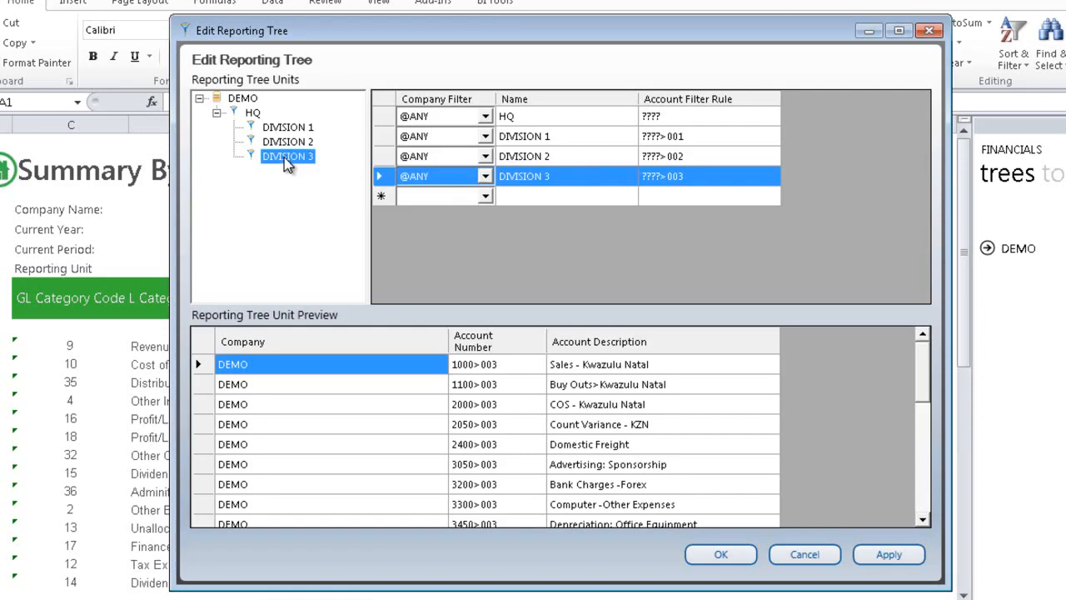
pyautogui.click(286, 142)
pyautogui.click(286, 129)
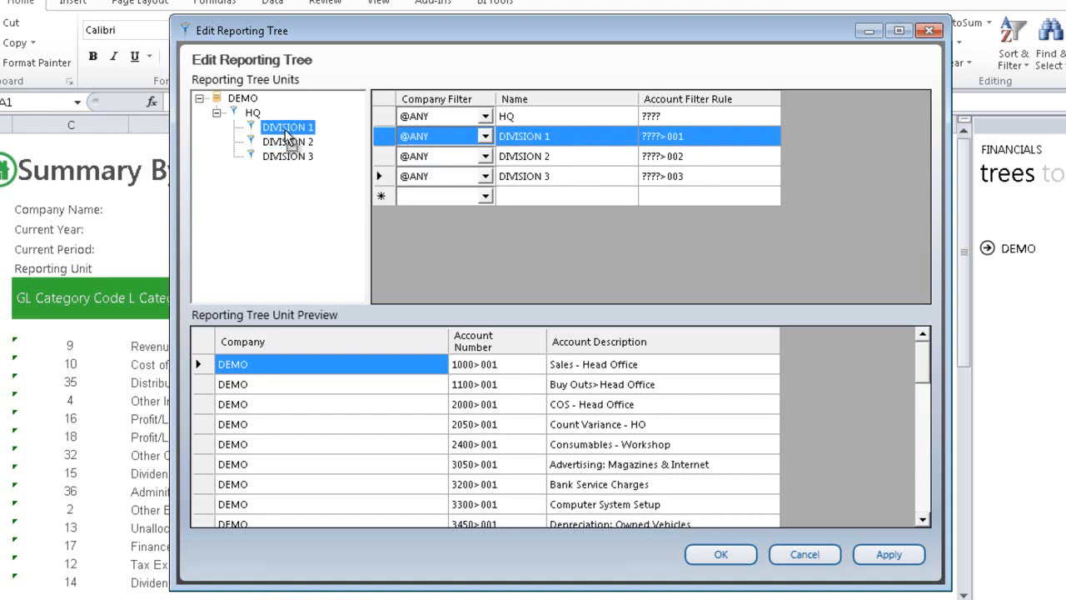
pyautogui.moveTo(287, 138); pyautogui.dragTo(286, 135)
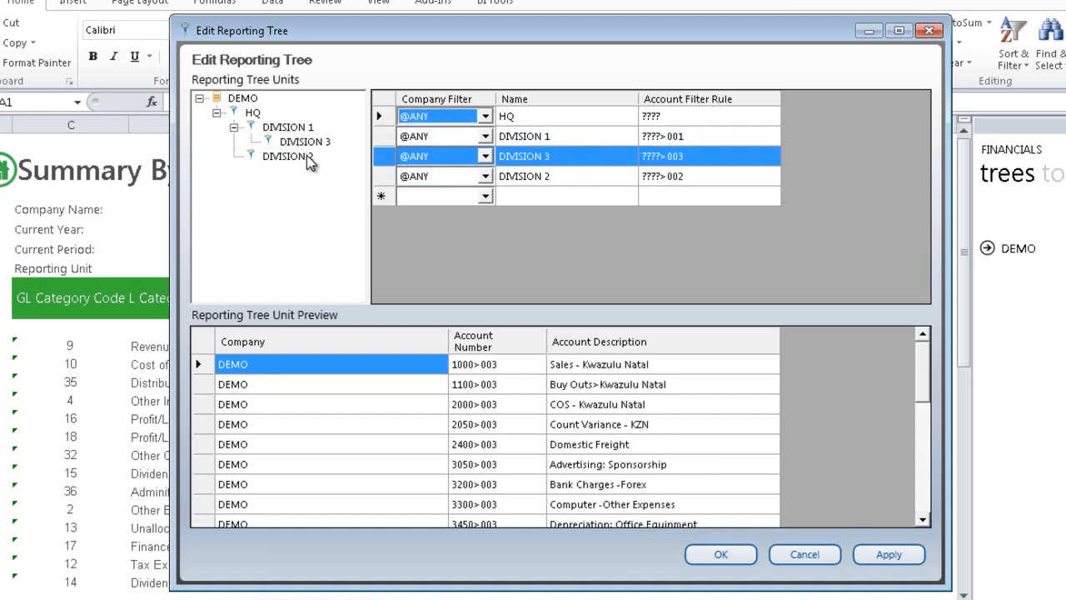
# Preview the accounts included in DIVISION 3, DIVISION 1, DIVISION 2 and HQ under the rearranged tree
pyautogui.click(307, 143)
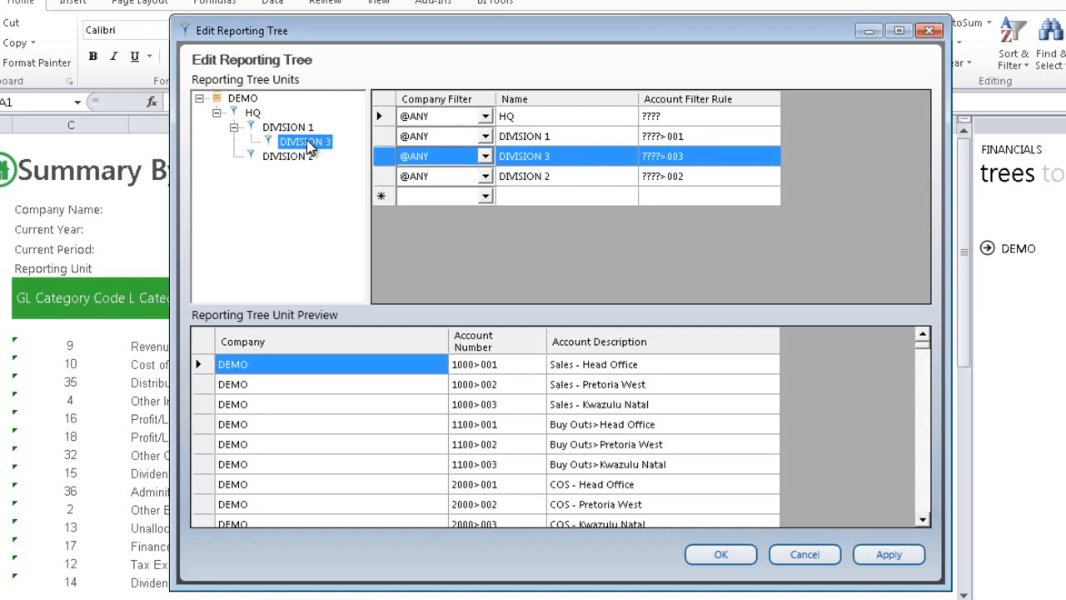
pyautogui.click(296, 129)
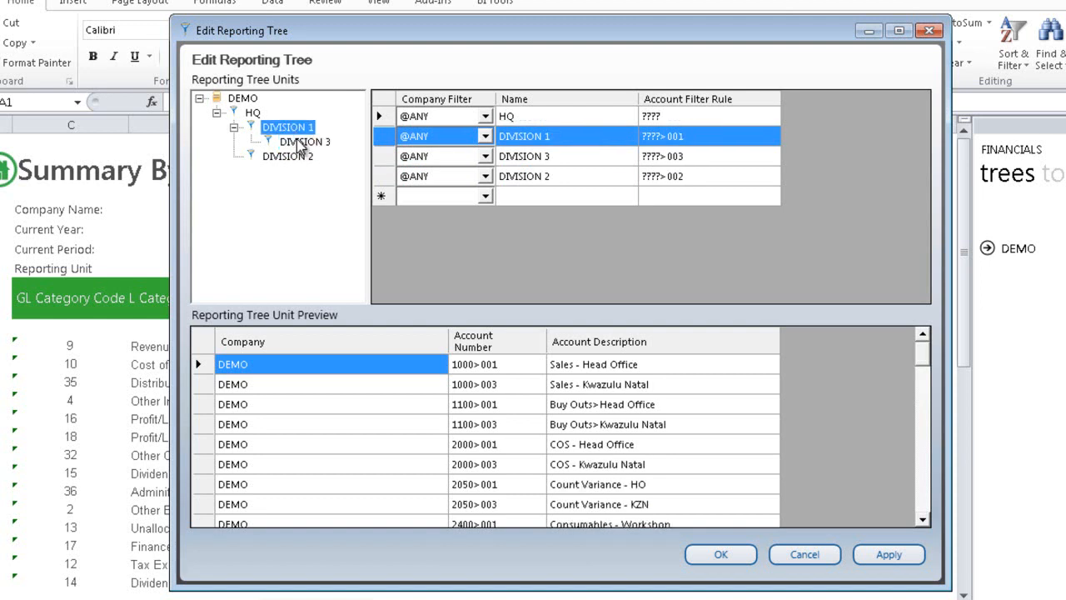
pyautogui.click(298, 158)
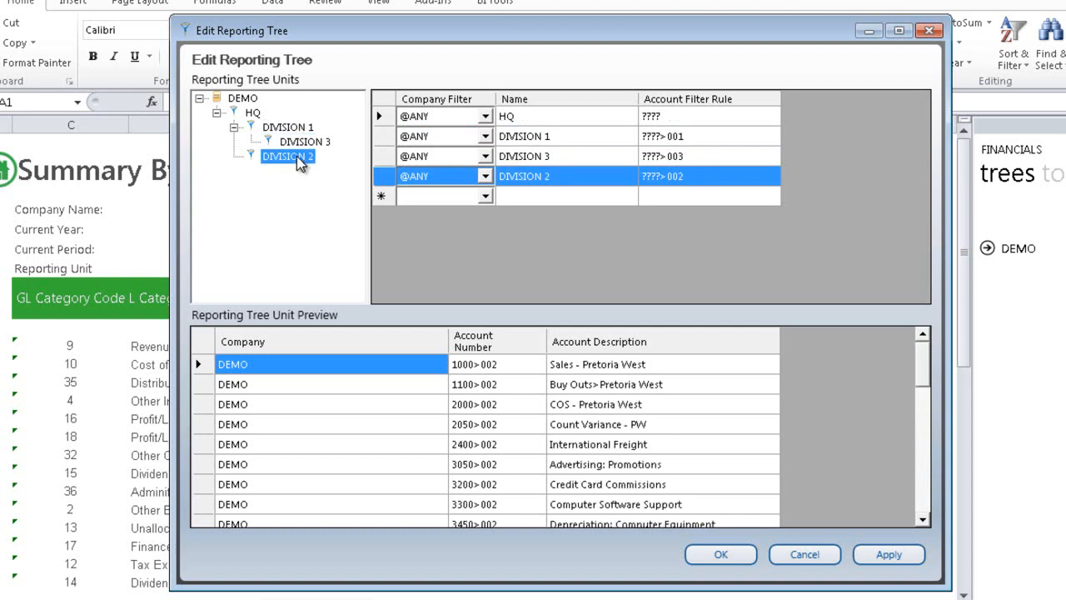
pyautogui.click(254, 114)
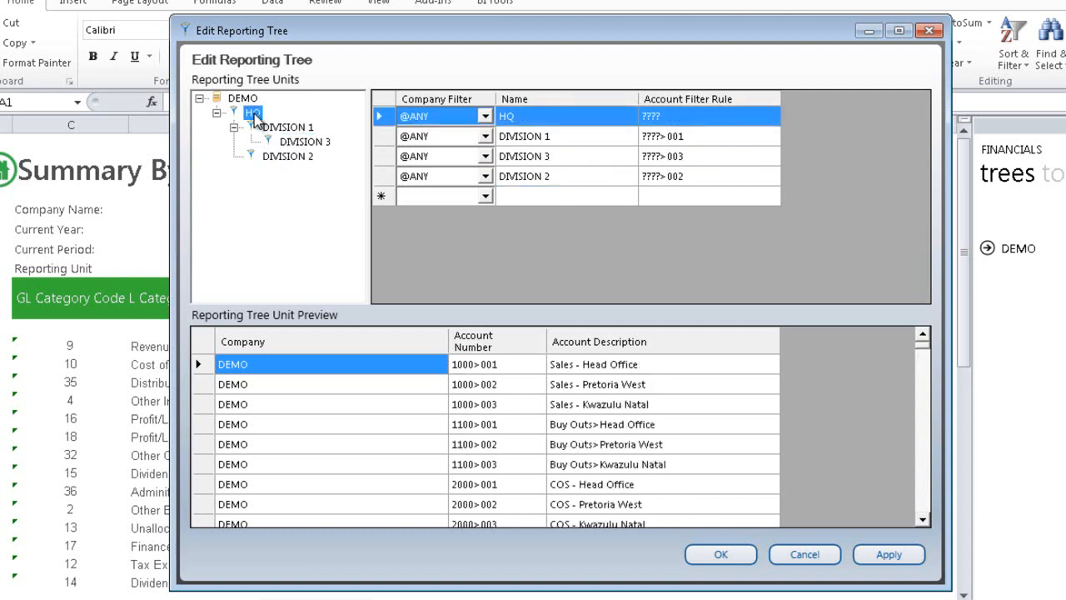
# Move DIVISION 3 back directly under HQ, then apply the reporting tree changes and close the editor
pyautogui.click(283, 143)
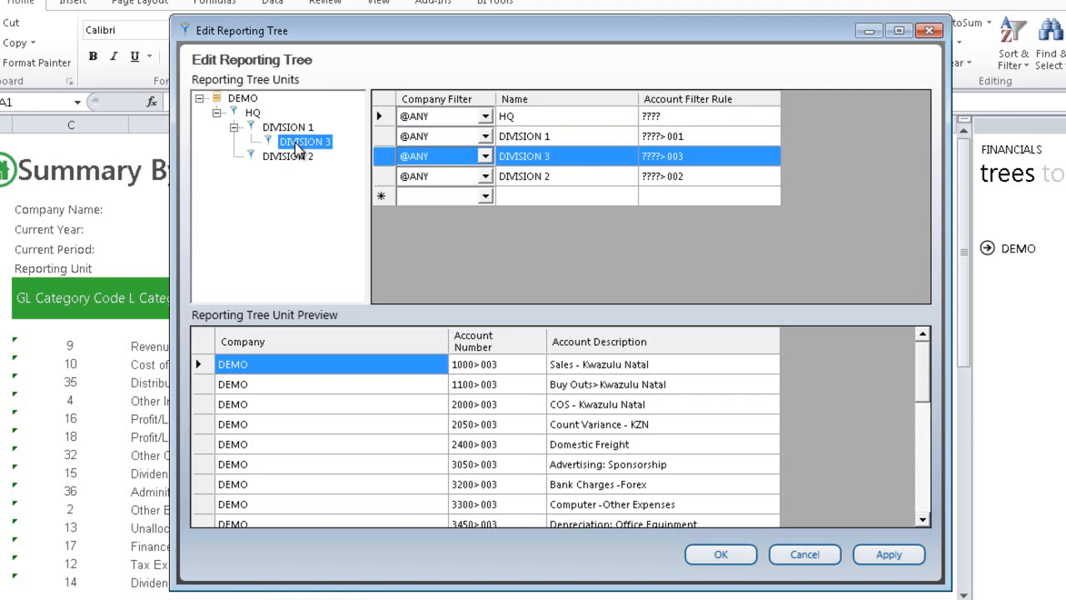
pyautogui.moveTo(297, 145); pyautogui.dragTo(260, 117)
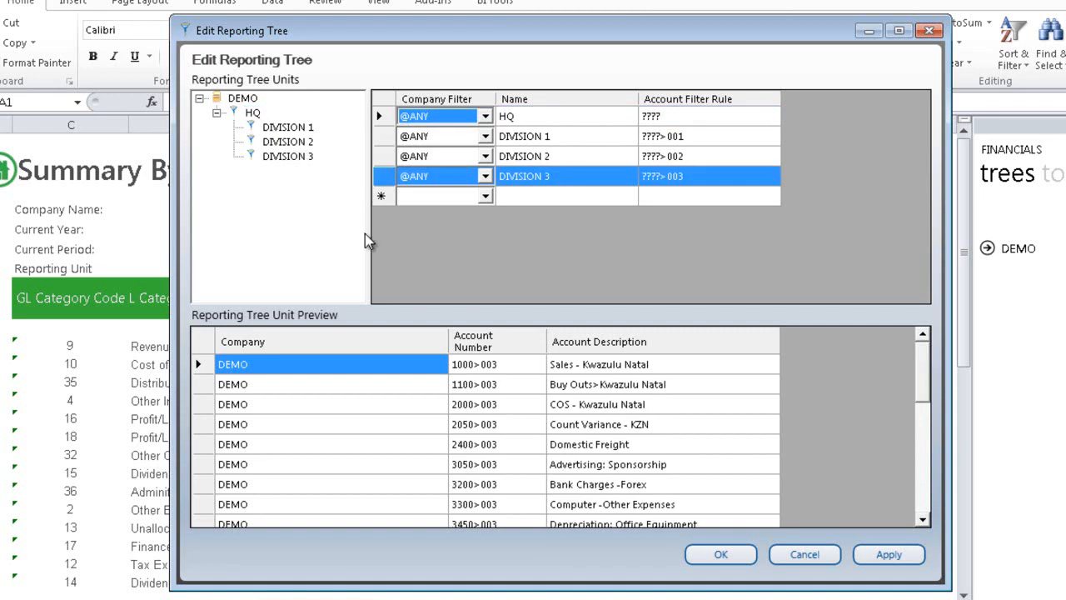
pyautogui.click(904, 559)
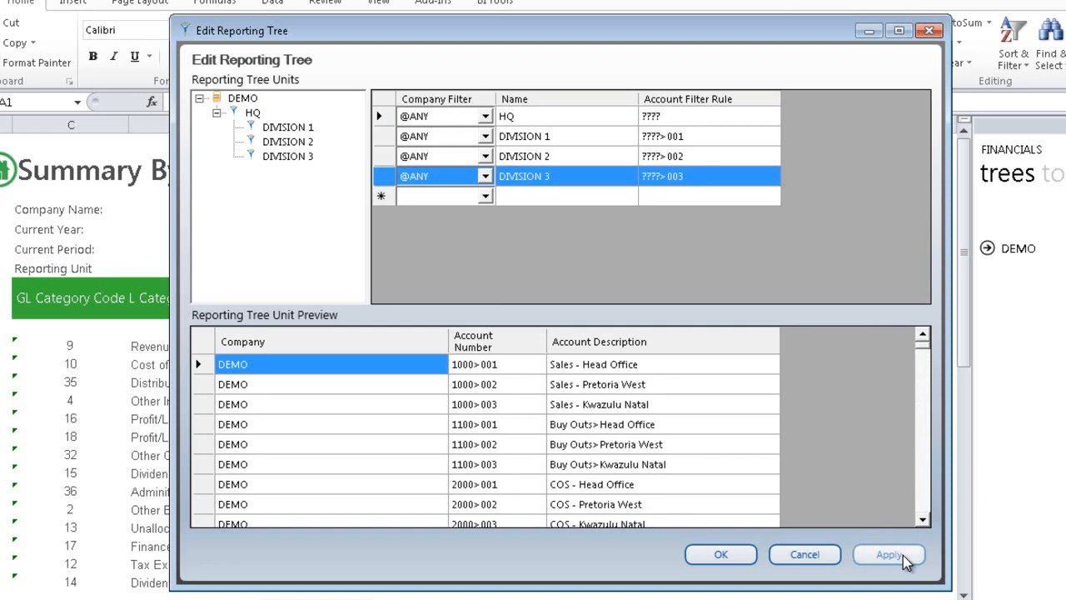
pyautogui.click(720, 556)
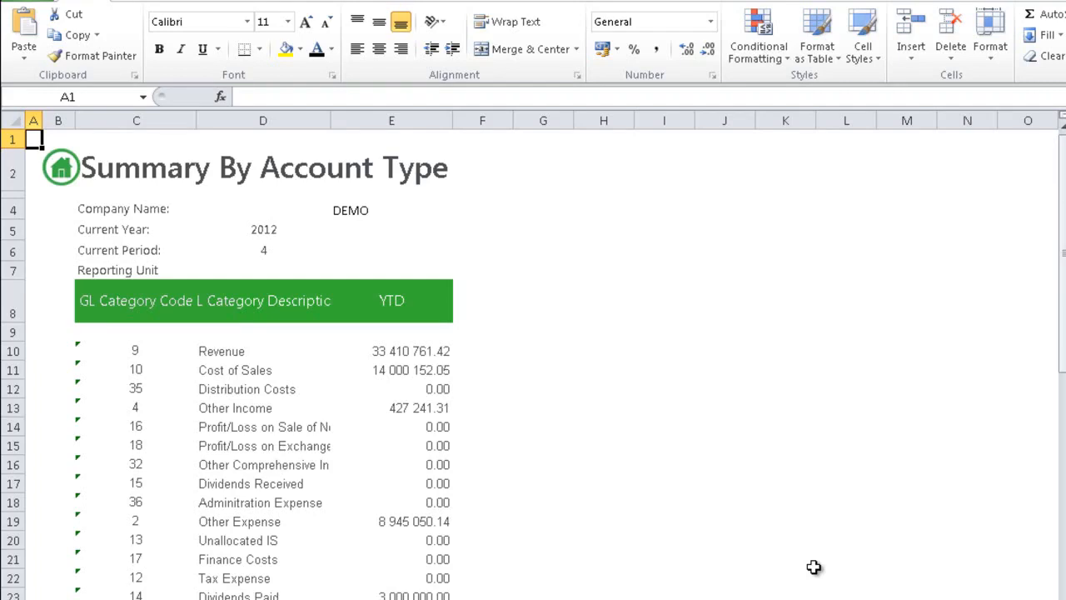
# Add the absolute reference $D$7 as the ReportingTreeUnit argument of the GLActualYTDEvo formula in Revenue's YTD cell E10
pyautogui.click(441, 353)
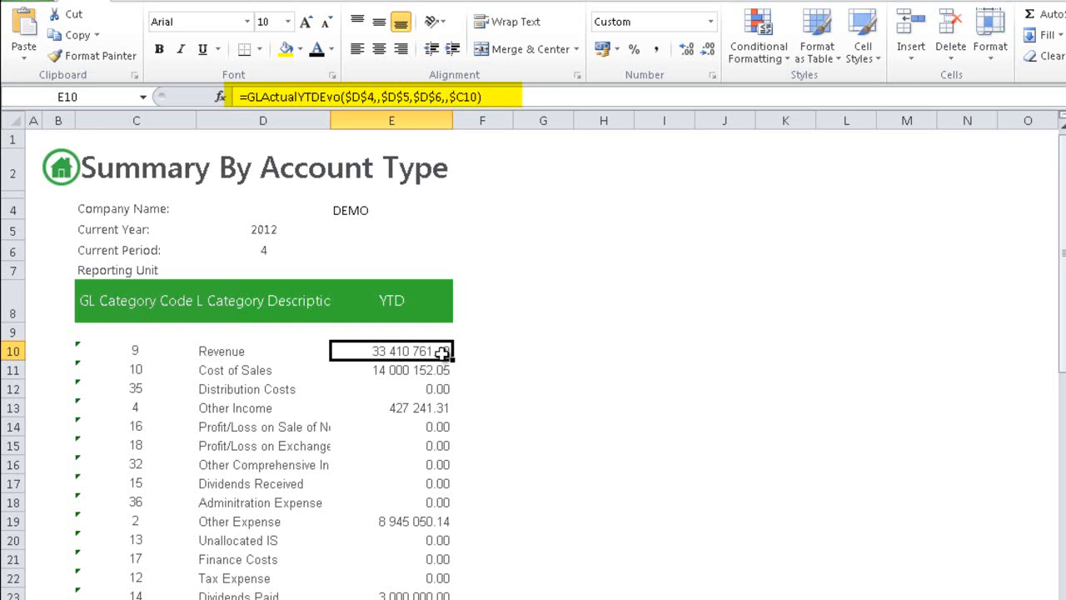
pyautogui.click(221, 97)
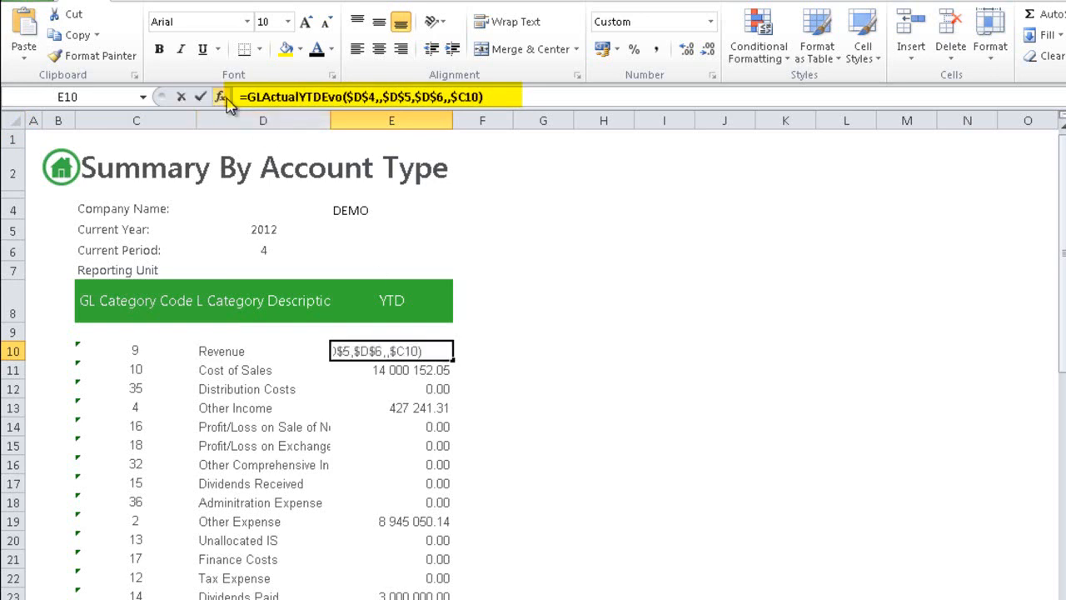
pyautogui.moveTo(772, 246); pyautogui.dragTo(773, 292)
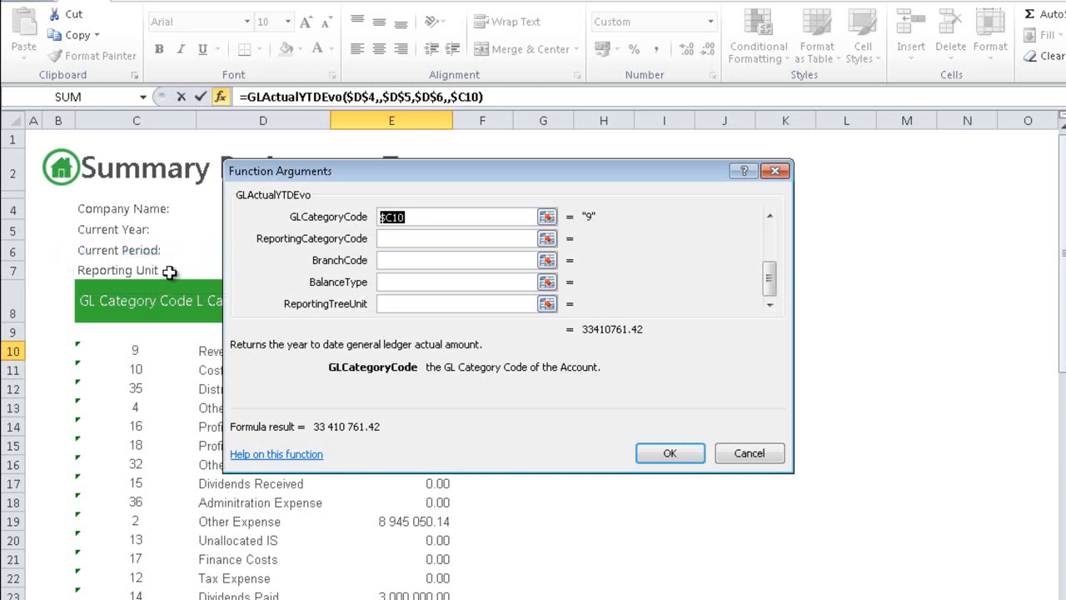
pyautogui.click(545, 302)
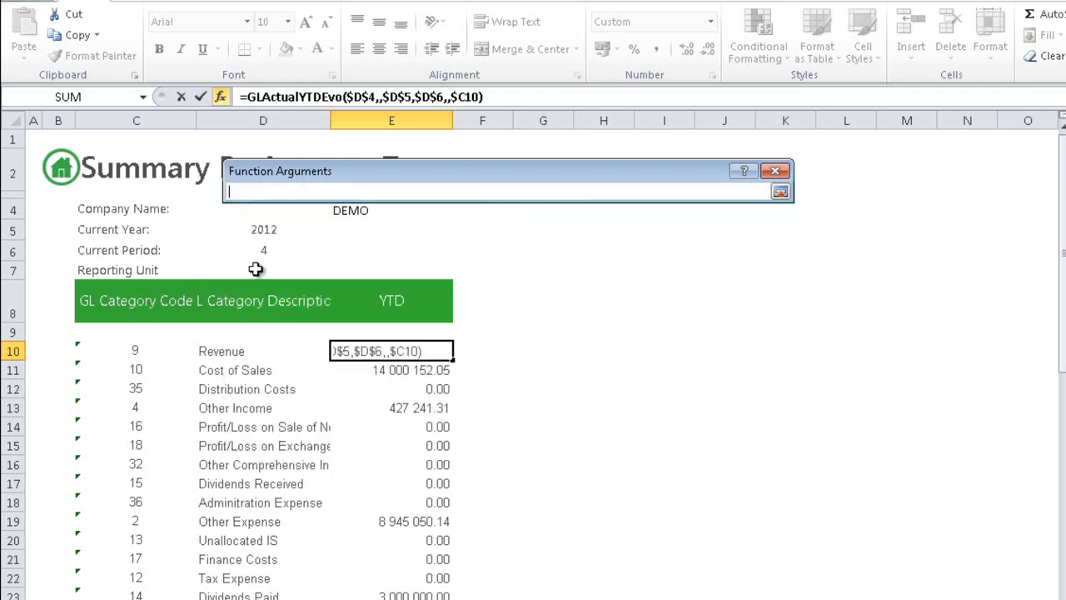
pyautogui.click(259, 268)
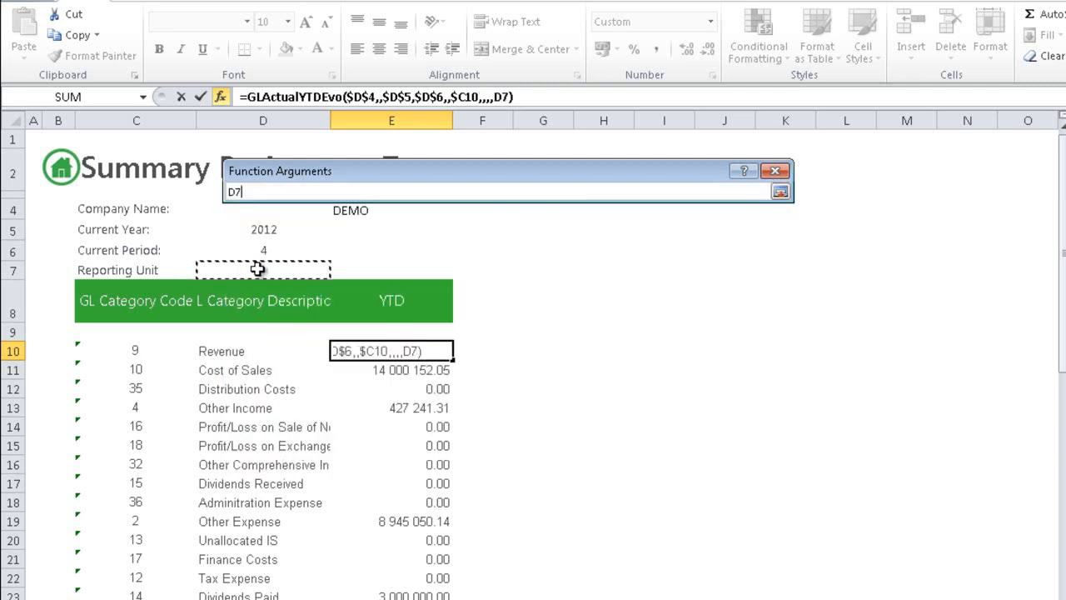
pyautogui.press('F4')
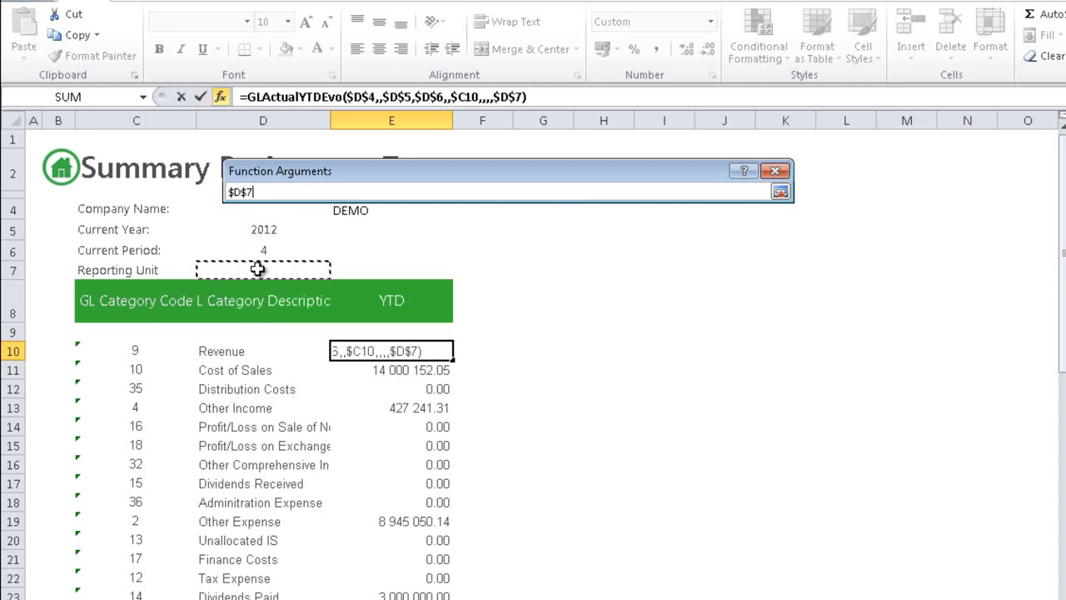
pyautogui.press('Return')
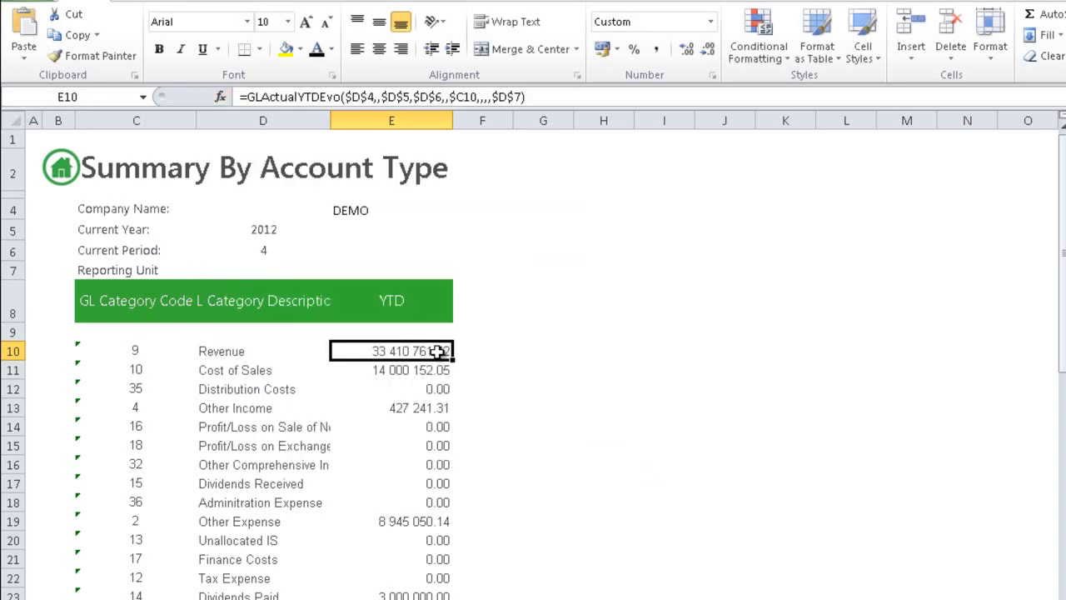
# Fill E10's formula down the YTD column and check the copied formula in E11
pyautogui.doubleClick(437, 351)
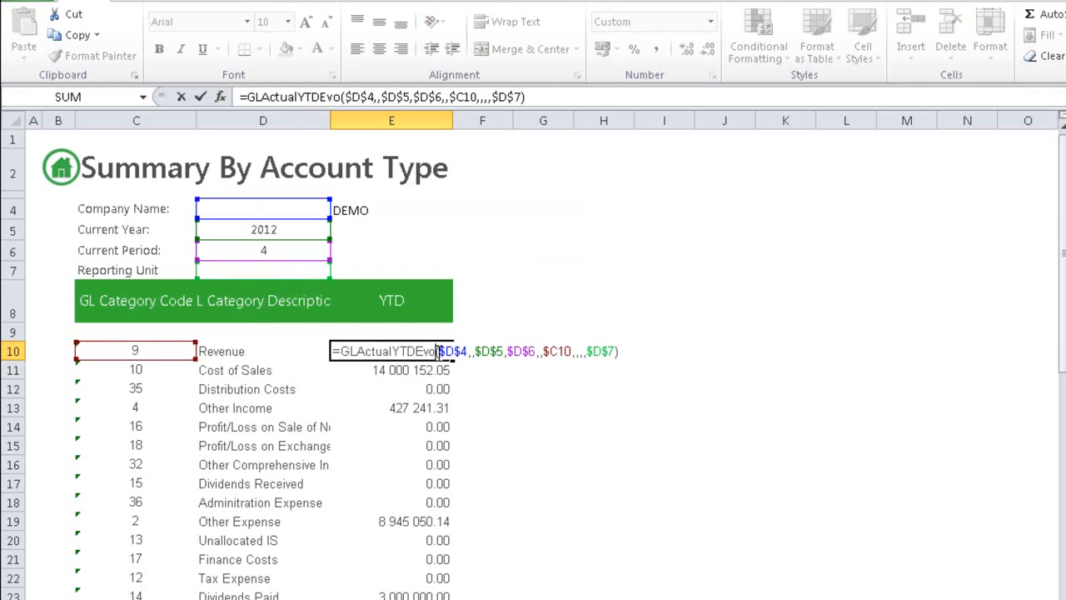
pyautogui.hotkey('ctrl', 'Return')
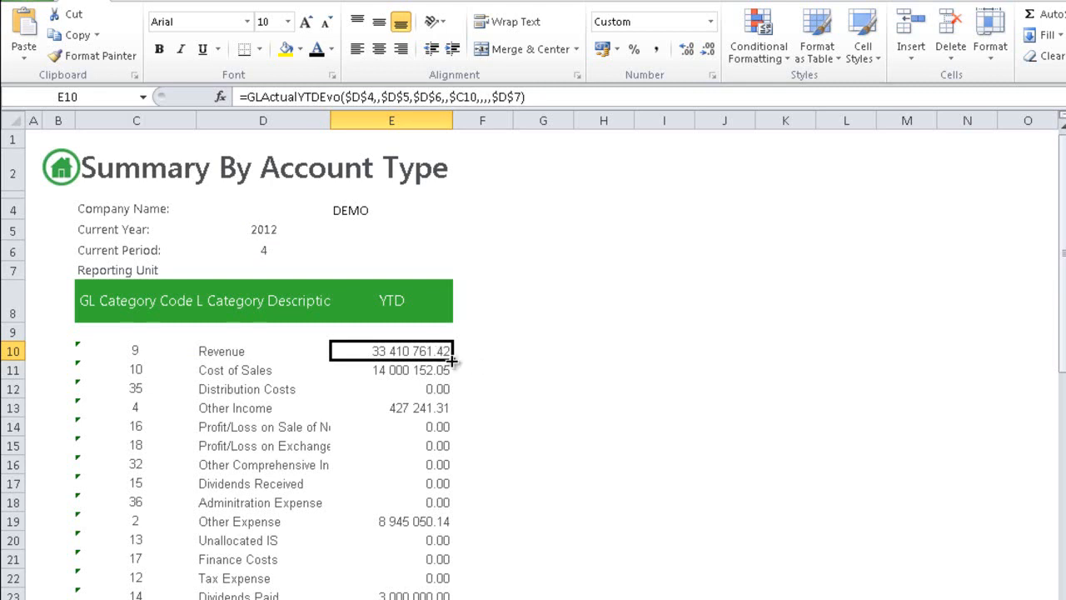
pyautogui.doubleClick(451, 360)
pyautogui.click(436, 370)
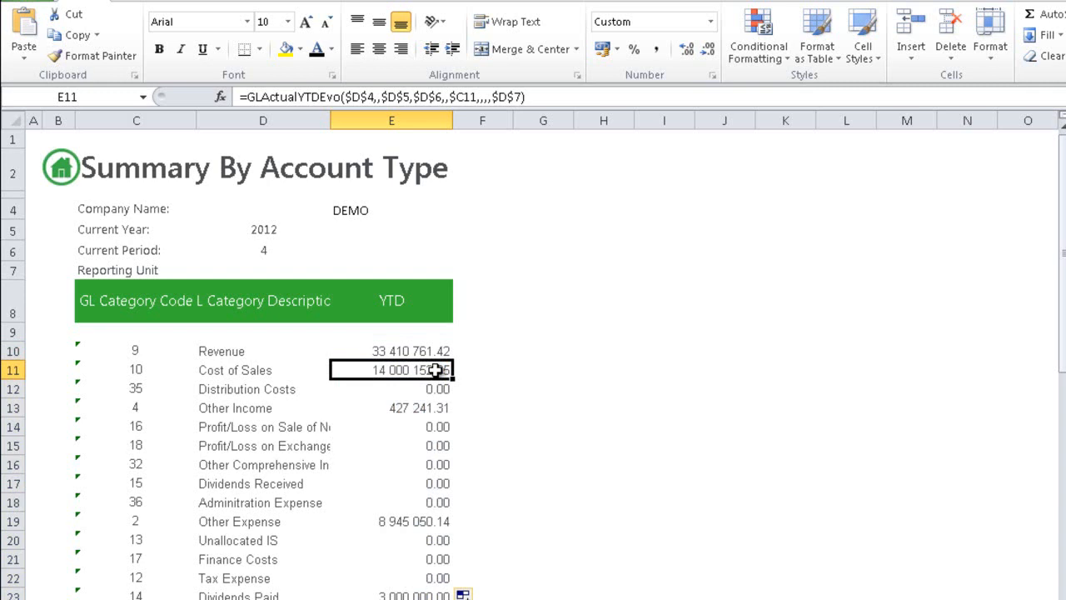
pyautogui.doubleClick(435, 370)
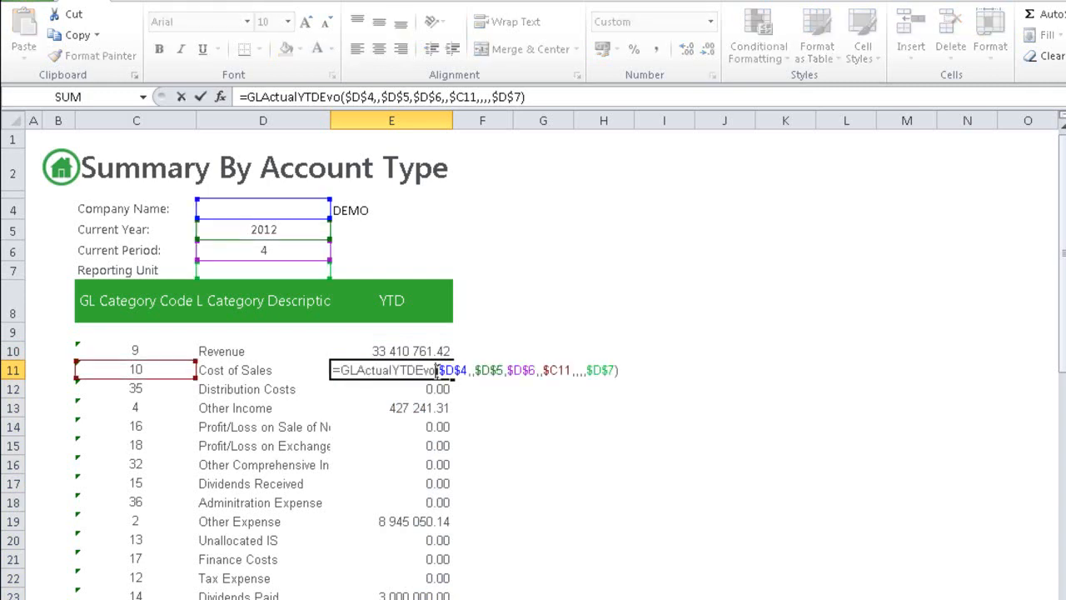
pyautogui.press('Escape')
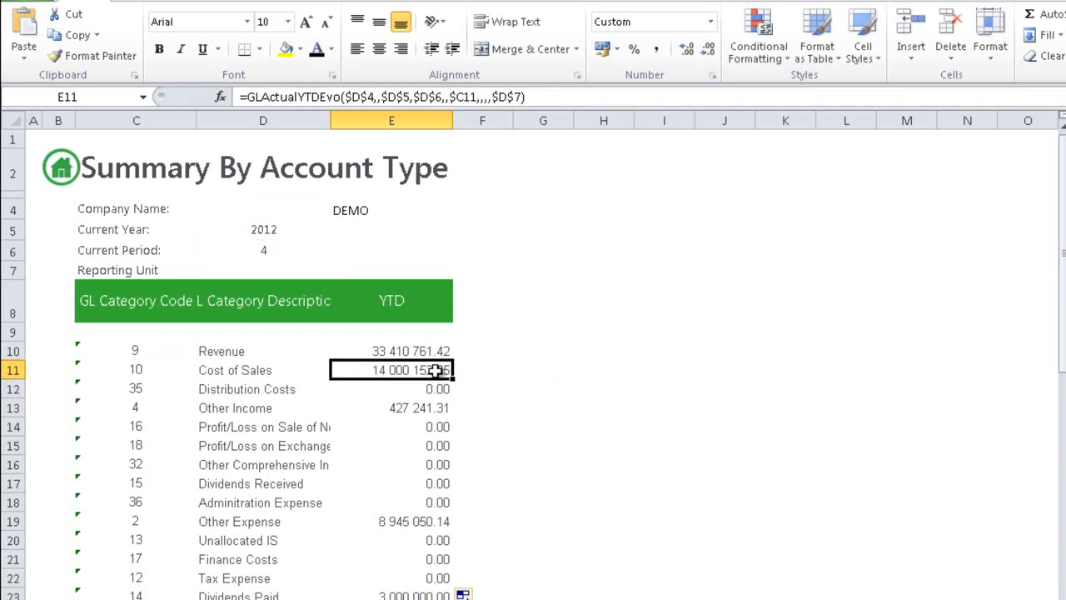
pyautogui.click(431, 350)
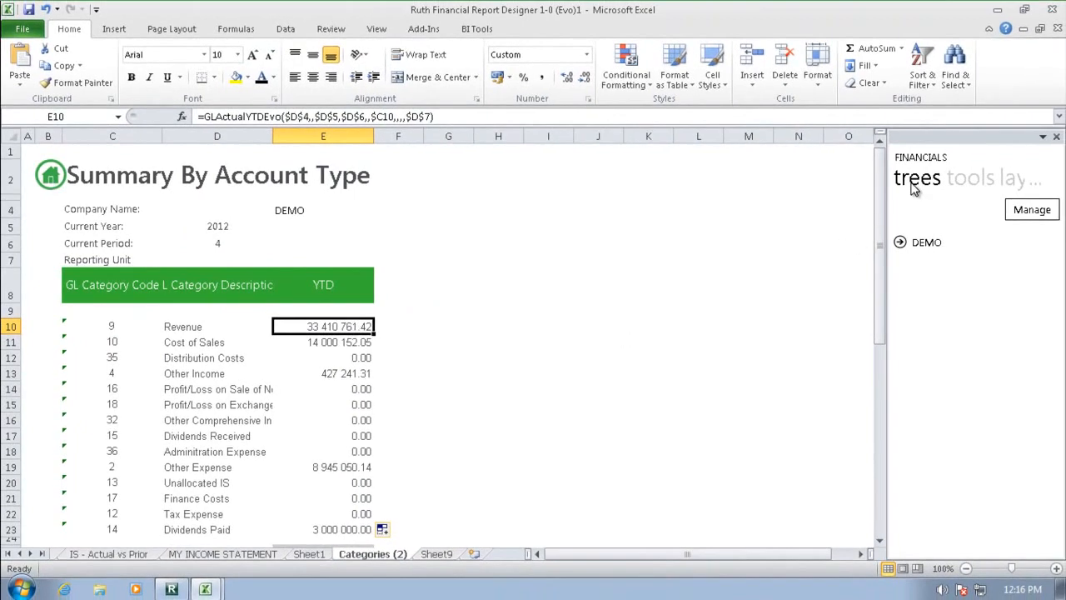
# Open the DEMO reporting tree, expand HQ and place DIVISION 1 in the Reporting Unit cell D7
pyautogui.click(908, 243)
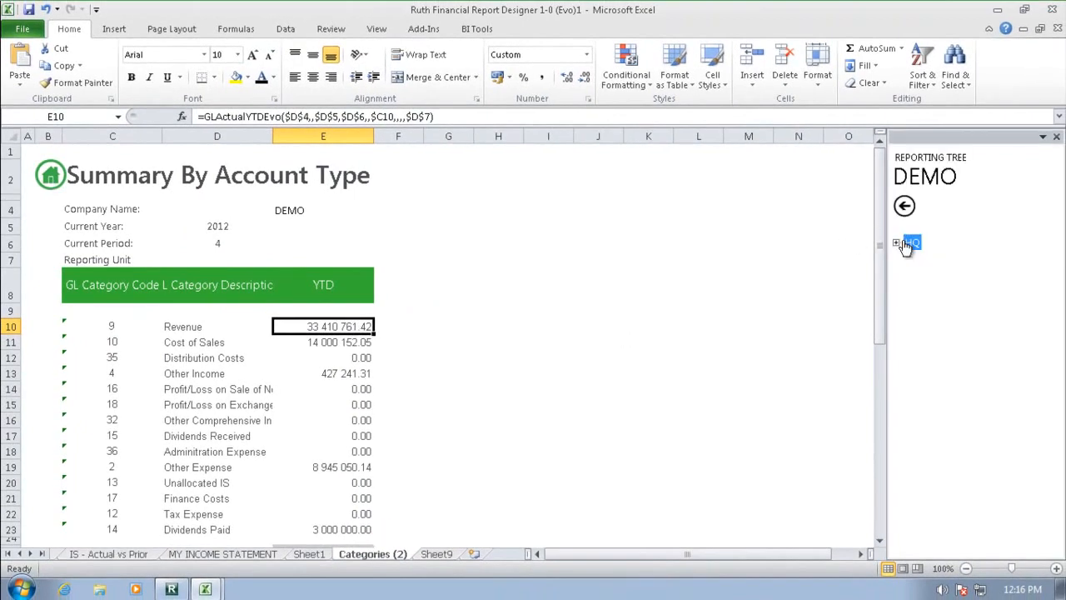
pyautogui.click(897, 244)
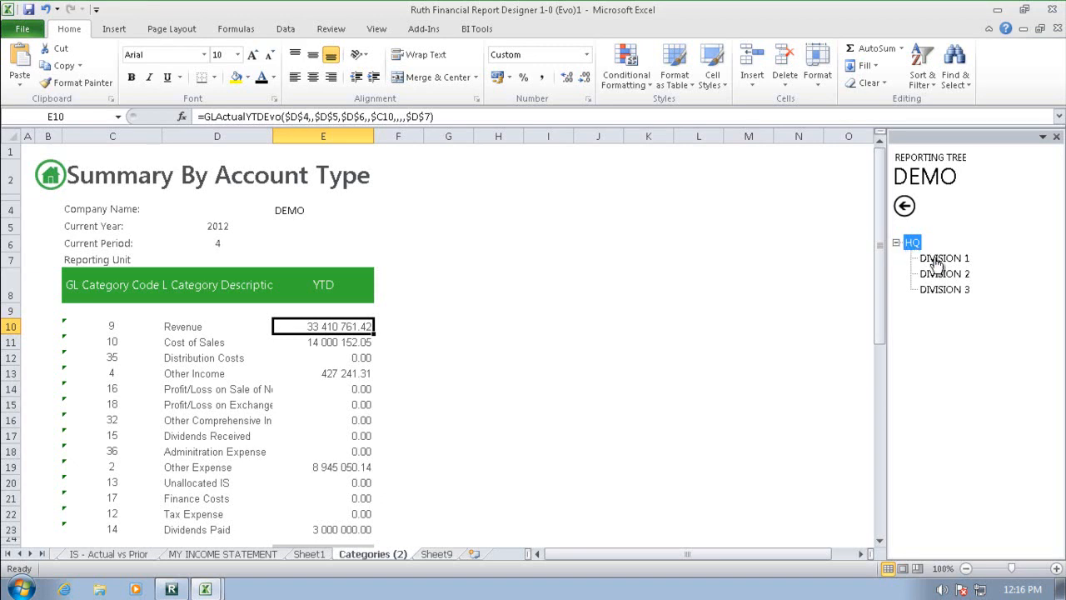
pyautogui.click(937, 260)
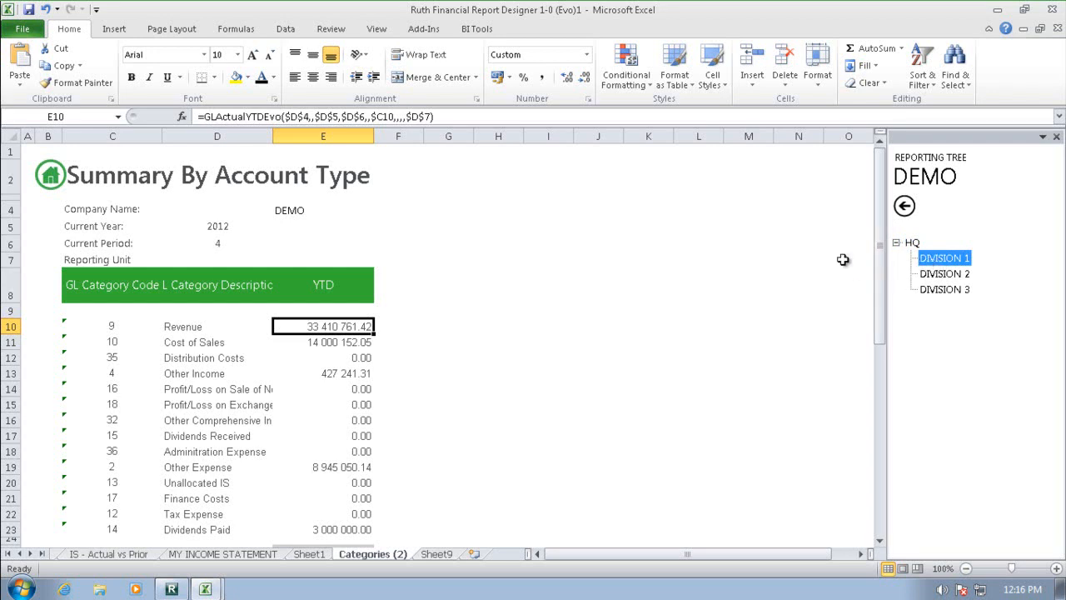
pyautogui.moveTo(933, 260)
pyautogui.mouseDown()
pyautogui.moveTo(774, 271)
pyautogui.moveTo(224, 265)
pyautogui.mouseUp()
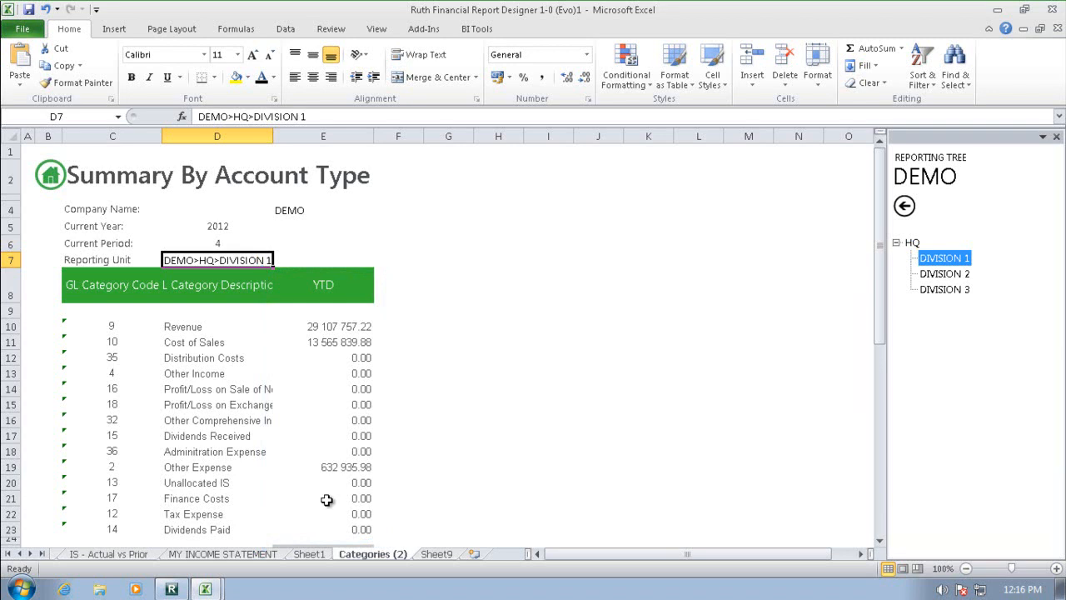
# Replace the reporting unit in cell D7 with DIVISION 3 from the DEMO tree
pyautogui.click(952, 297)
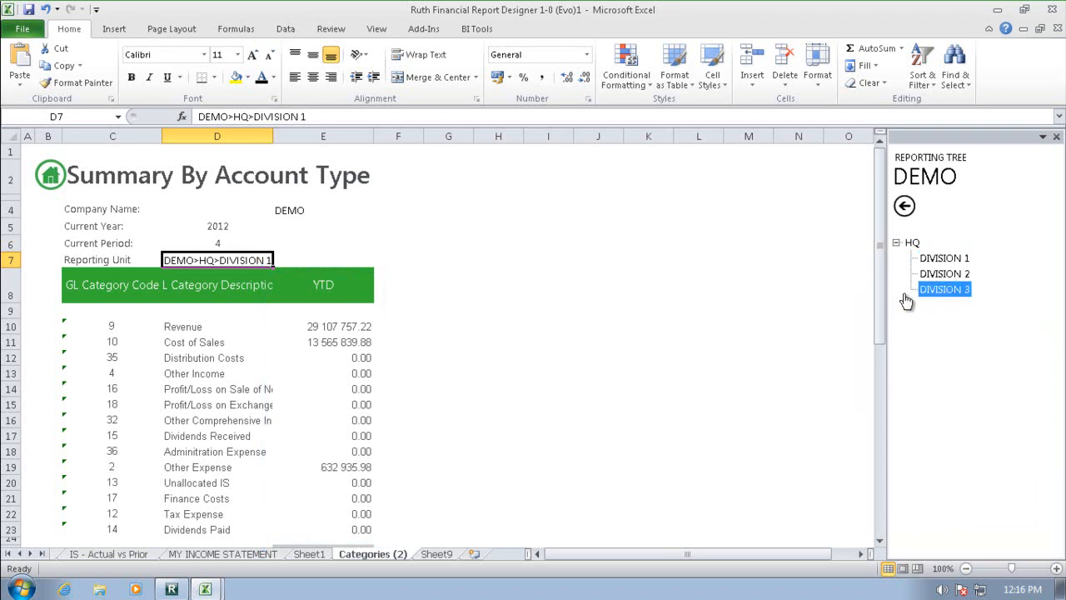
pyautogui.moveTo(945, 290); pyautogui.dragTo(248, 264)
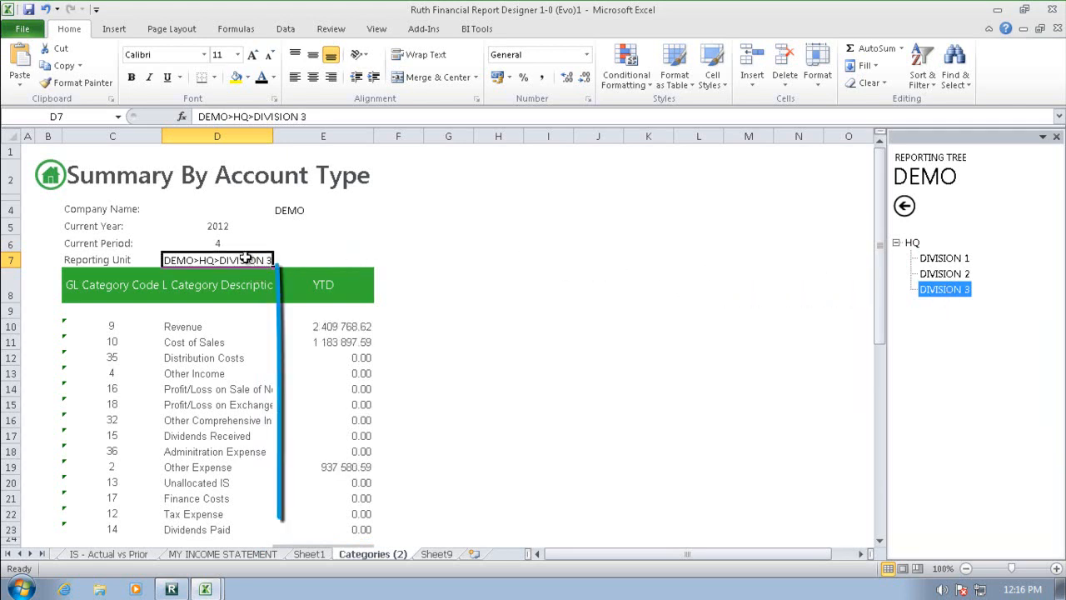